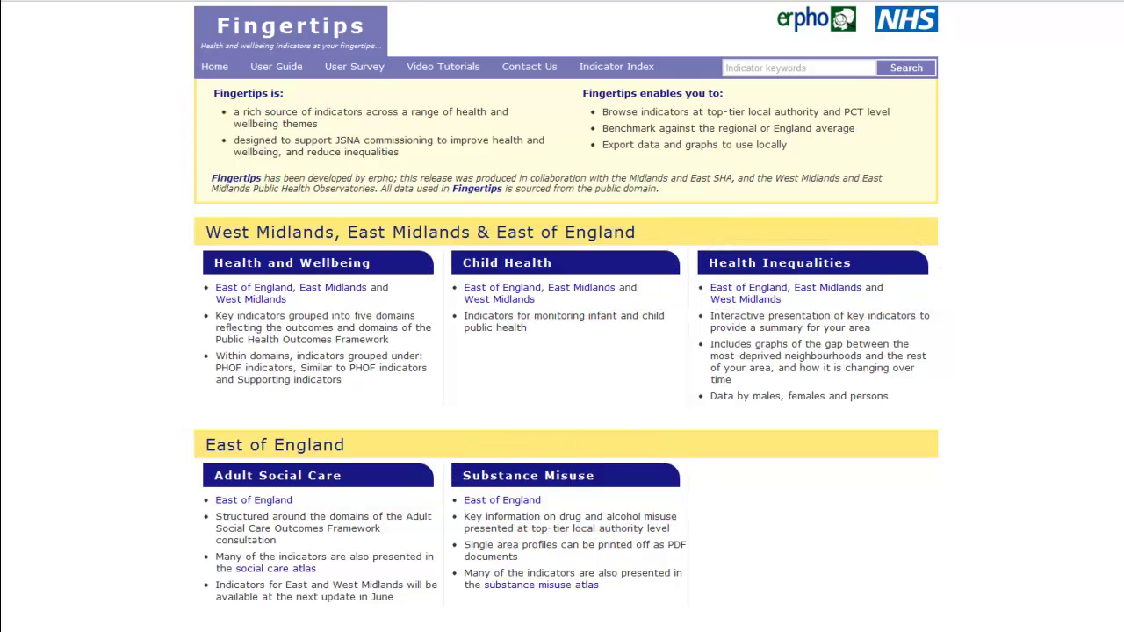
Open the Child Health profile's Maternity, newborn and early years overview for East of England PCTs.
click(524, 267)
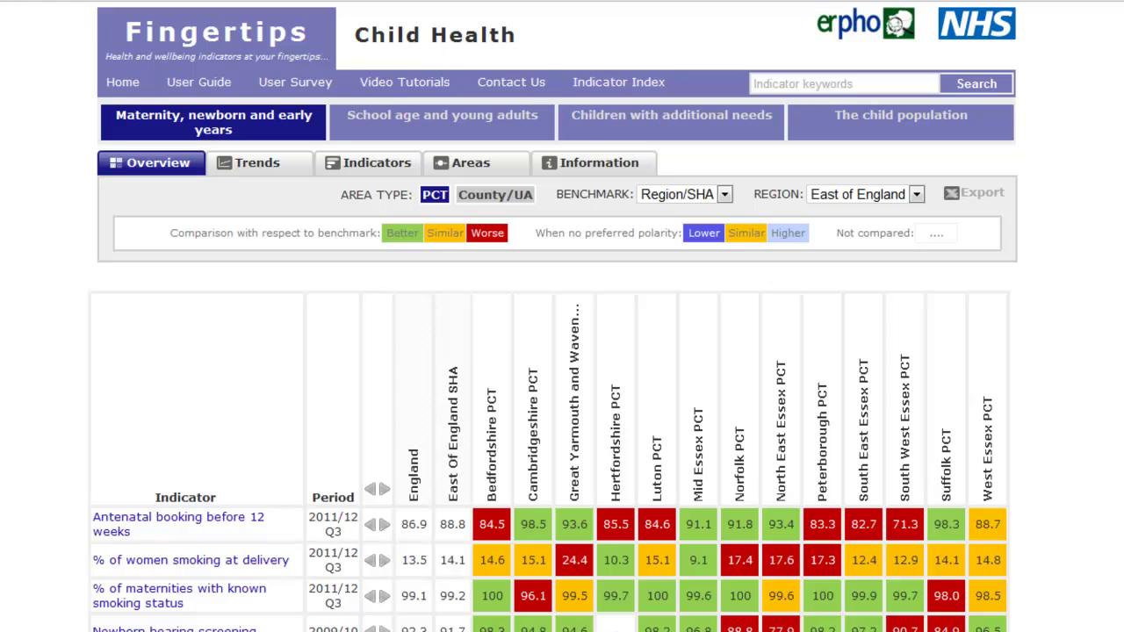
View the Trends tab and check its indicator list, keeping Bedfordshire PCT as the area.
click(257, 169)
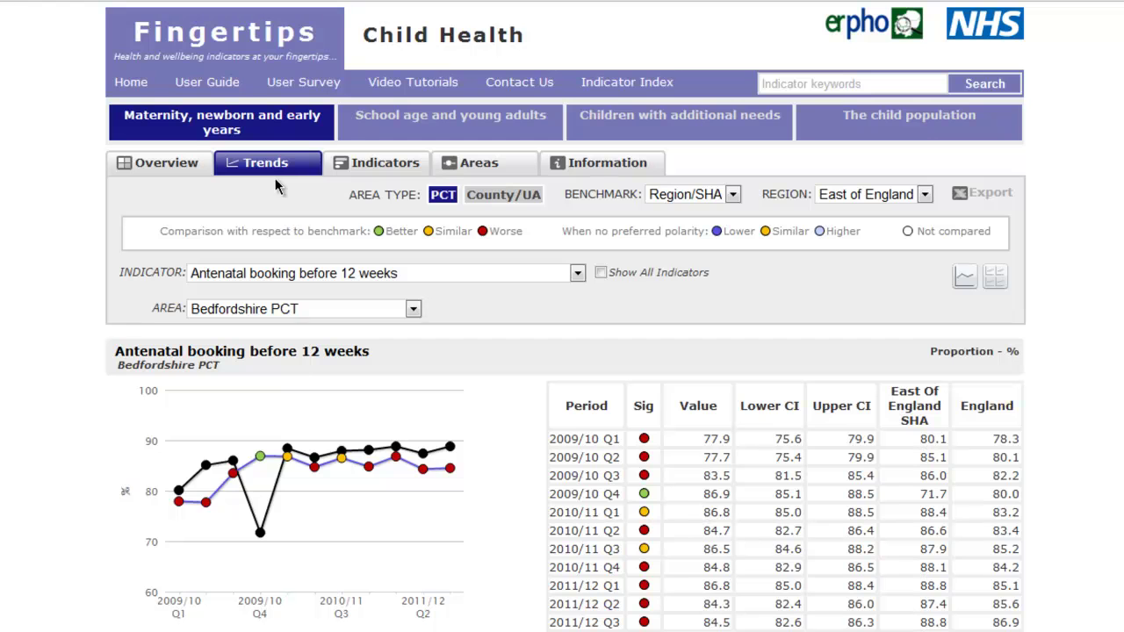
click(578, 274)
click(580, 275)
click(412, 309)
click(416, 306)
Compare Antenatal booking before 12 weeks across all East of England PCTs, leaving the indicator unchanged.
click(383, 164)
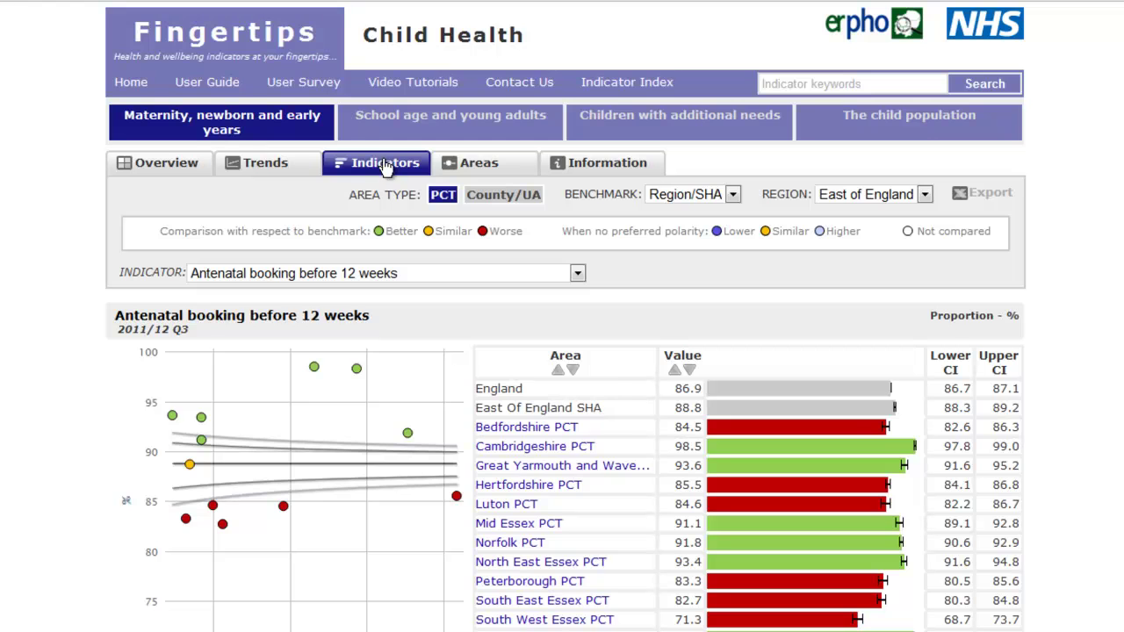
click(578, 275)
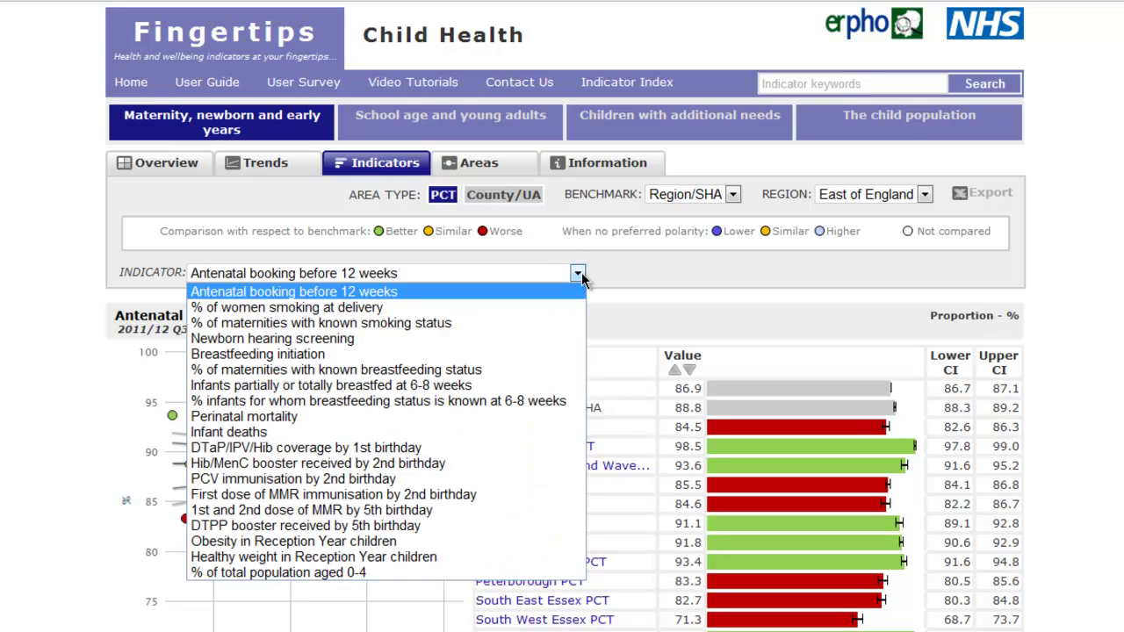
click(580, 275)
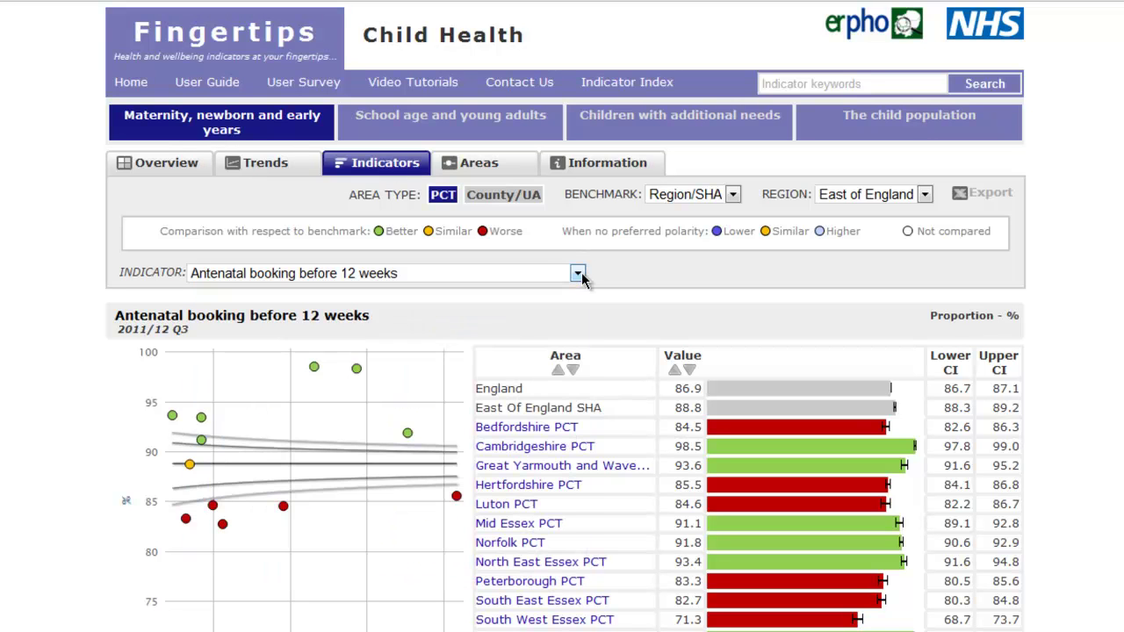
On the Areas view, toggle area type to County/UA and back to PCT, benchmarking against England.
click(482, 167)
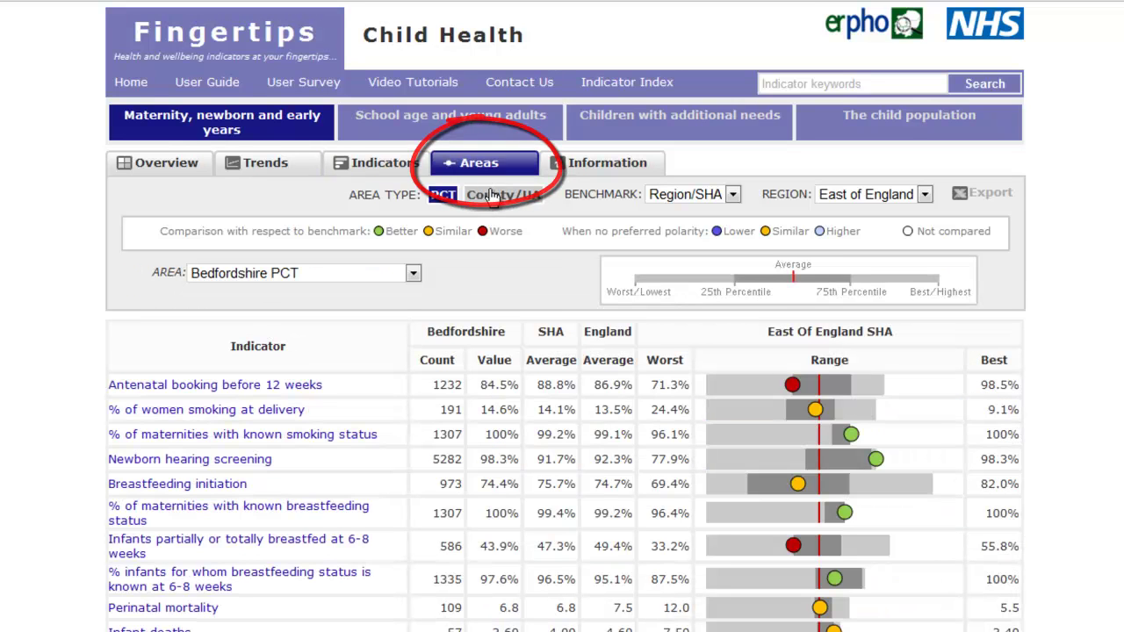
click(492, 199)
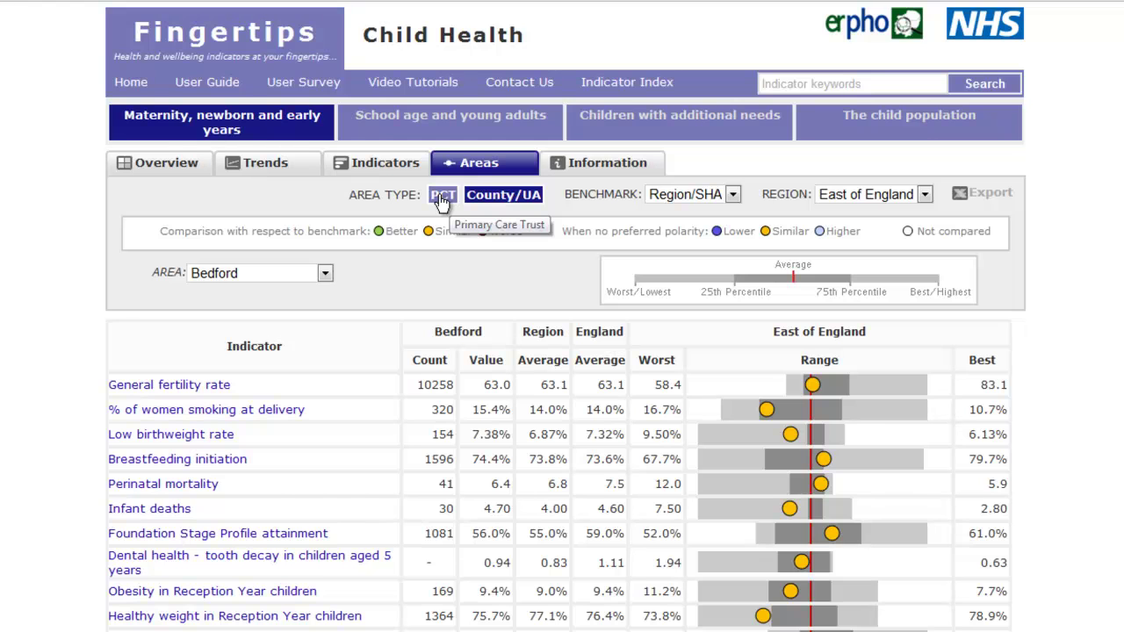
click(442, 197)
click(696, 197)
click(696, 212)
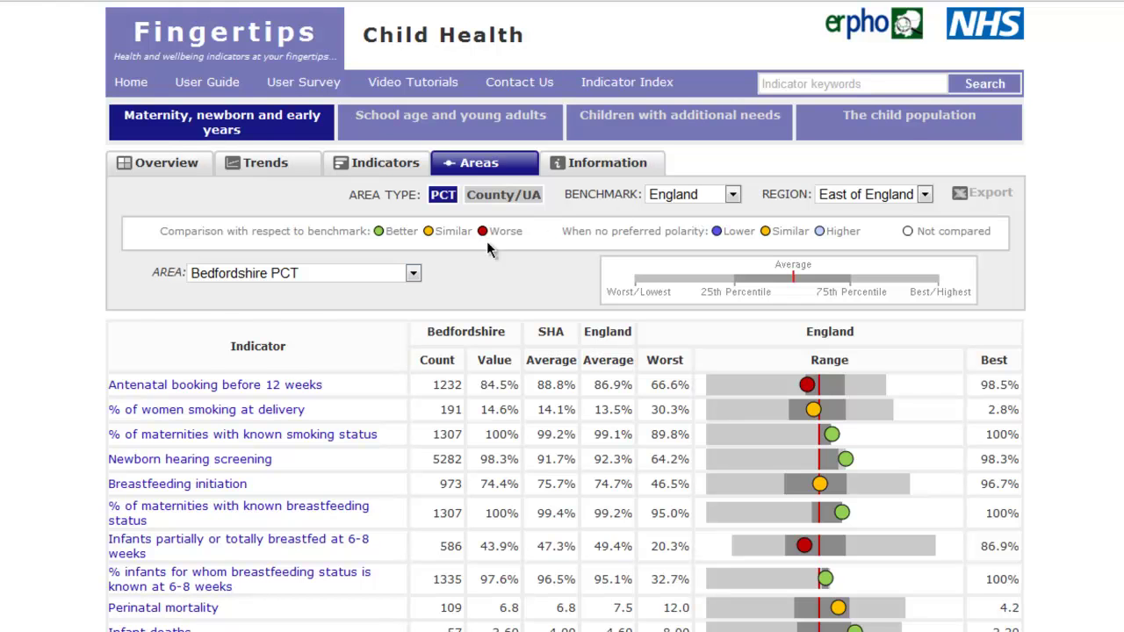
Keep Bedfordshire PCT selected and show the indicator's definition and data source.
click(413, 275)
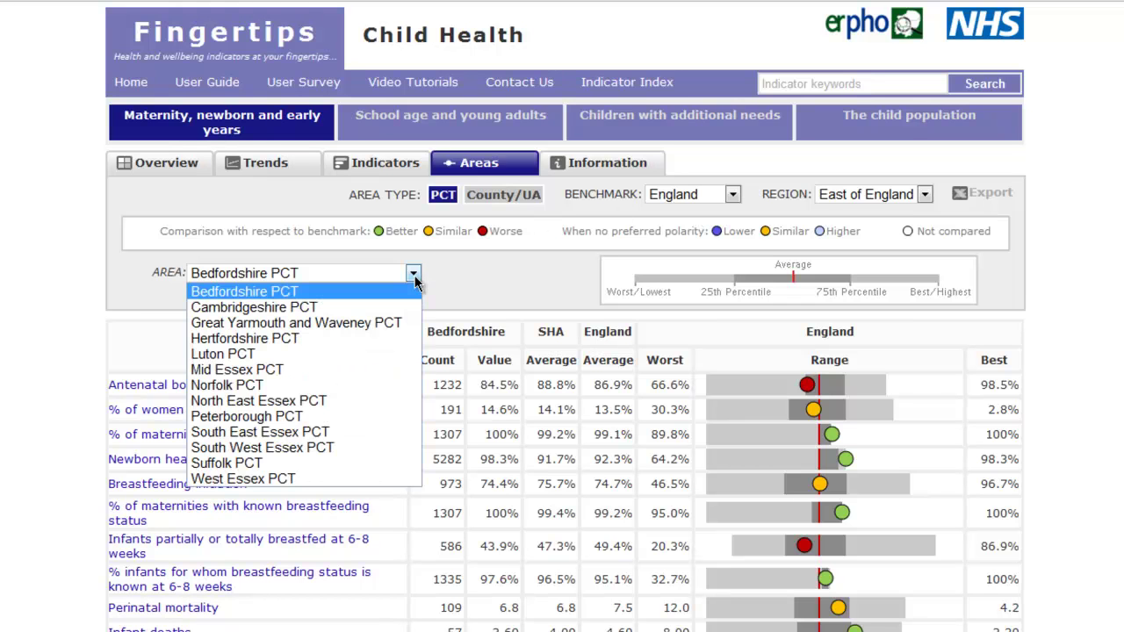
click(415, 276)
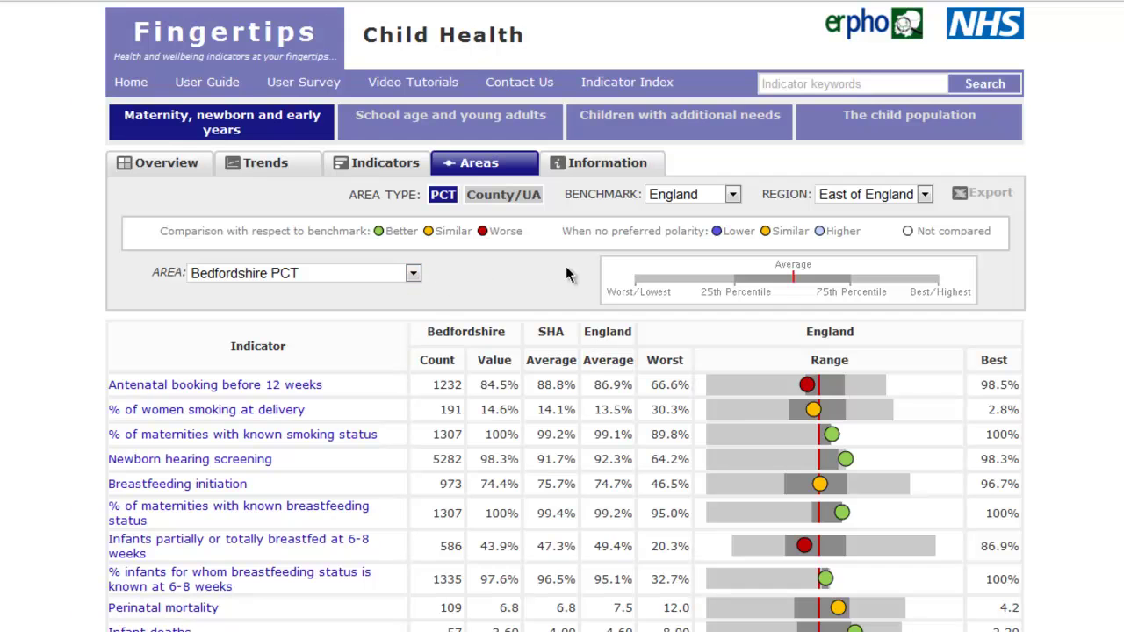
click(589, 165)
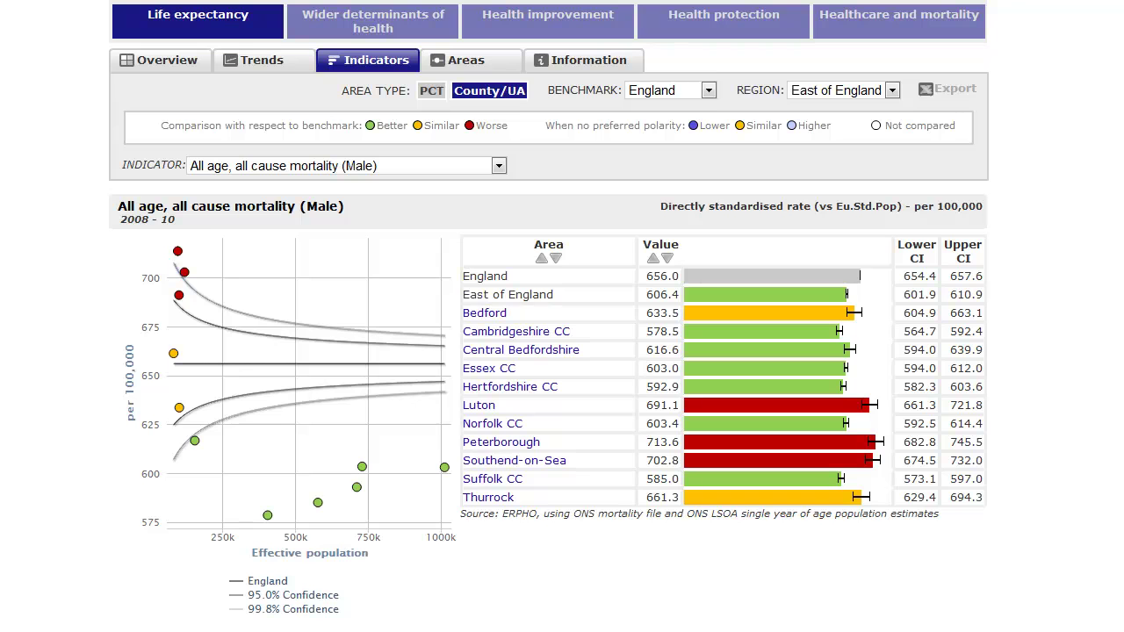
Switch the benchmark to the East of England region, then back to England.
click(708, 91)
click(690, 127)
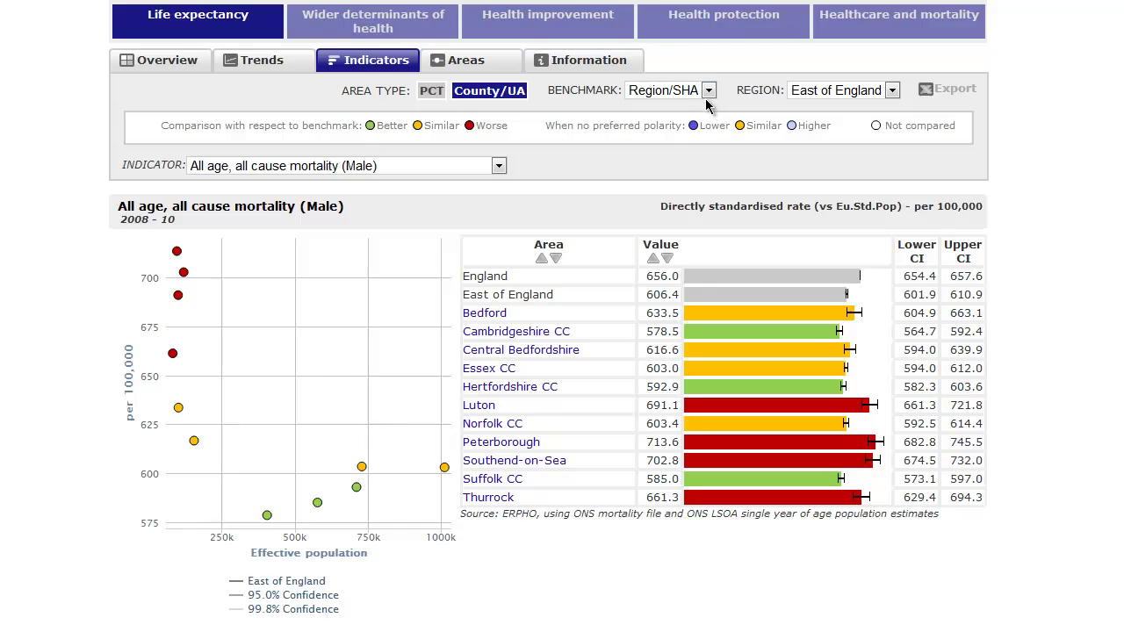
click(709, 91)
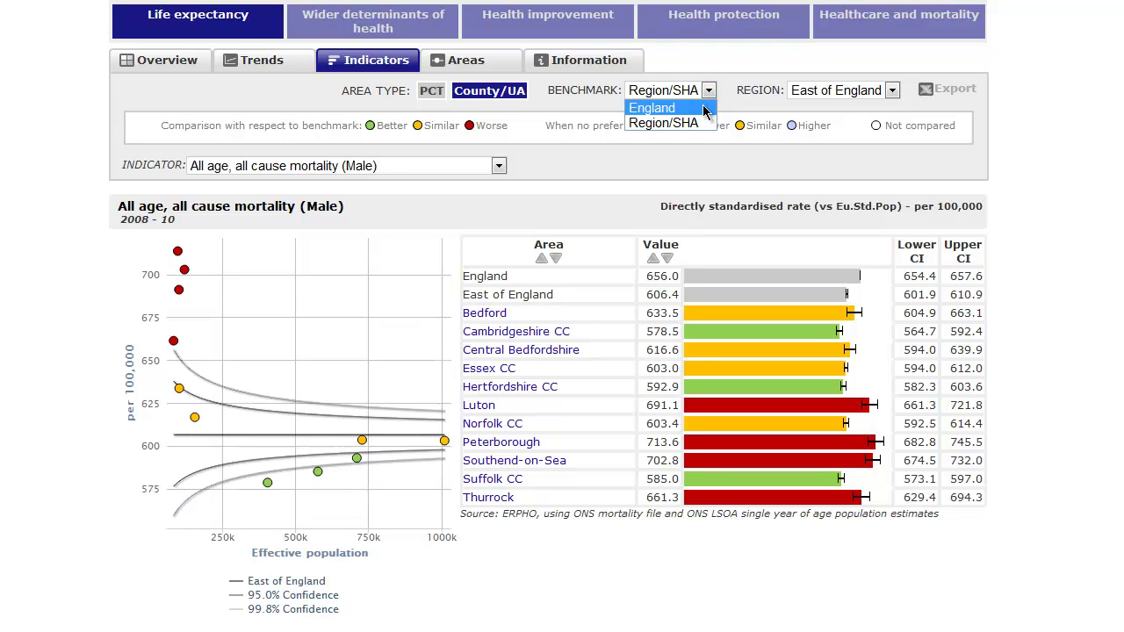
click(705, 109)
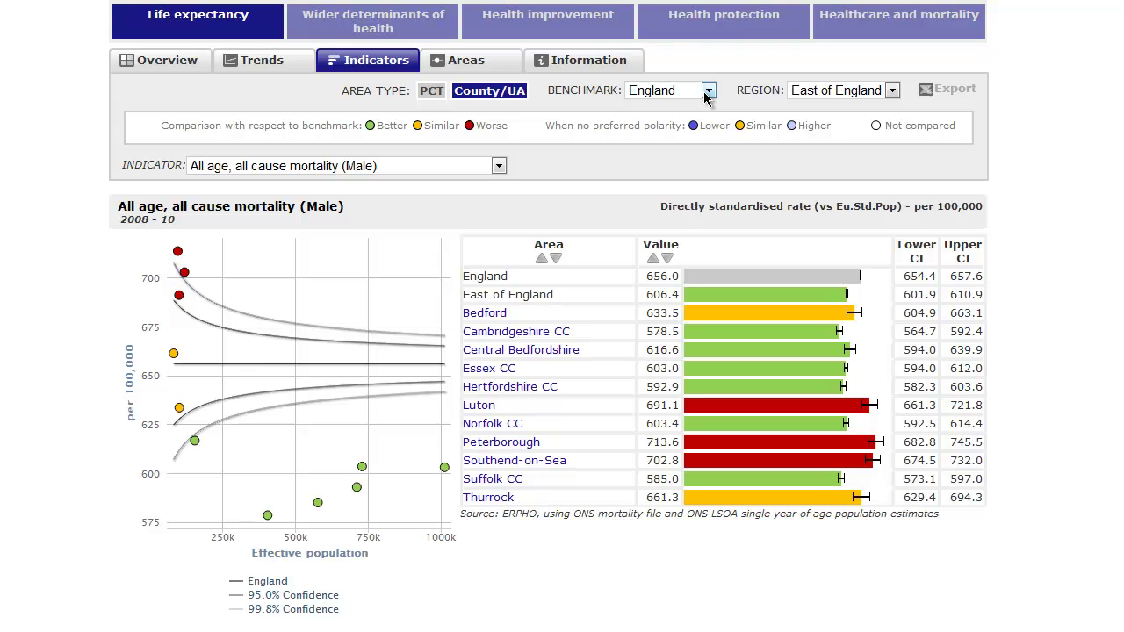
Toggle area type from PCT to County/UA and back to PCT for the mortality figures.
click(430, 91)
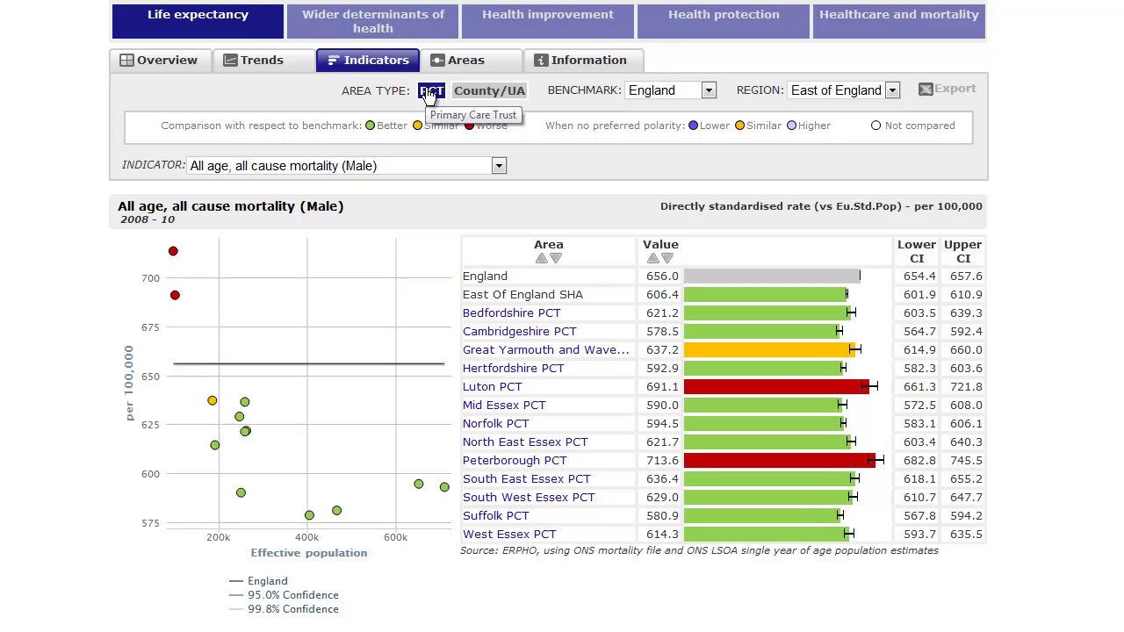
click(464, 93)
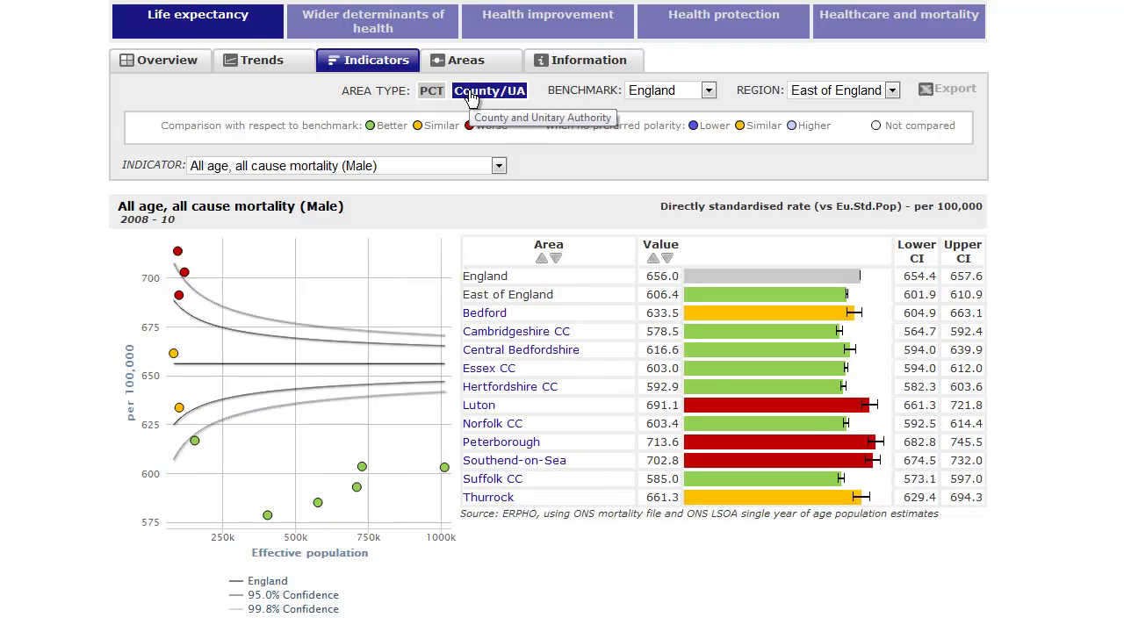
click(439, 92)
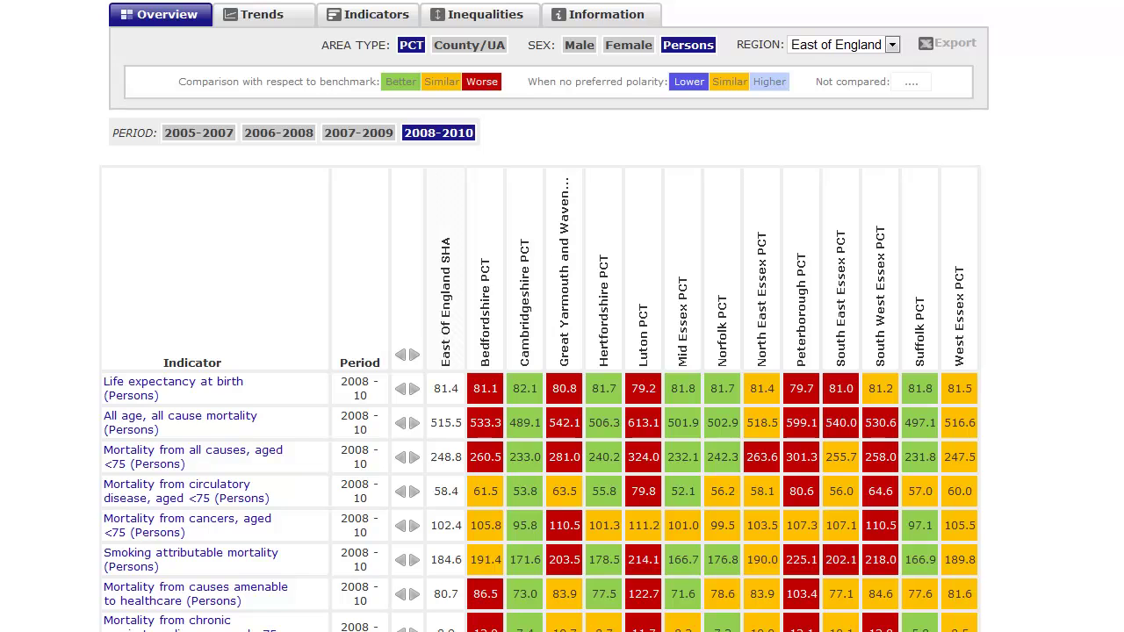
Show the indicator figures for Male, then Female, then return to Persons.
click(575, 48)
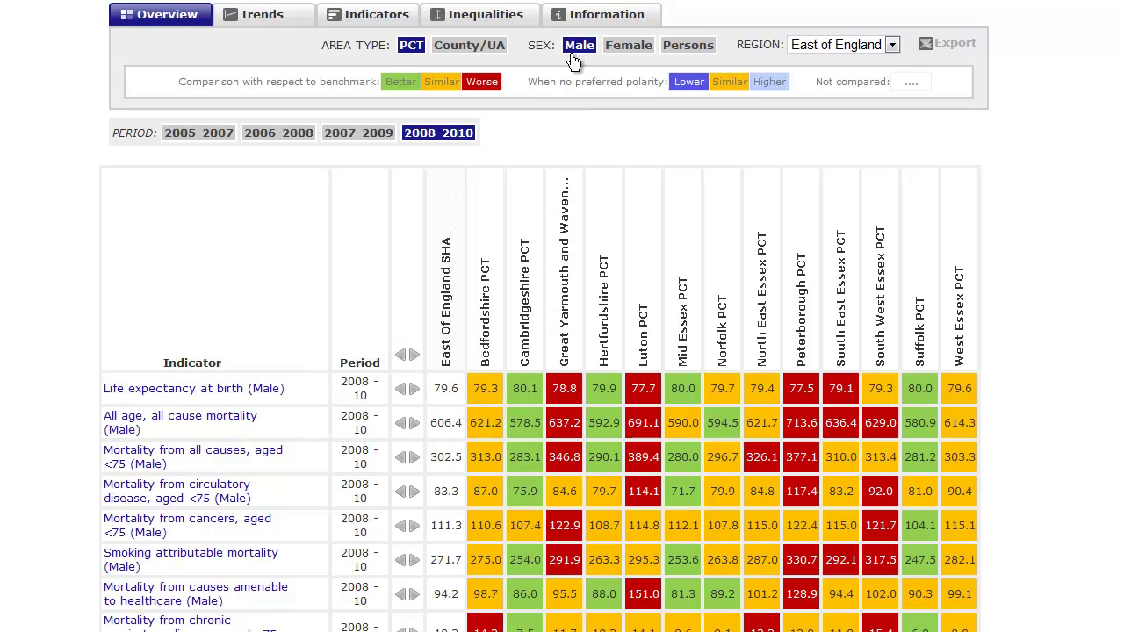
click(628, 53)
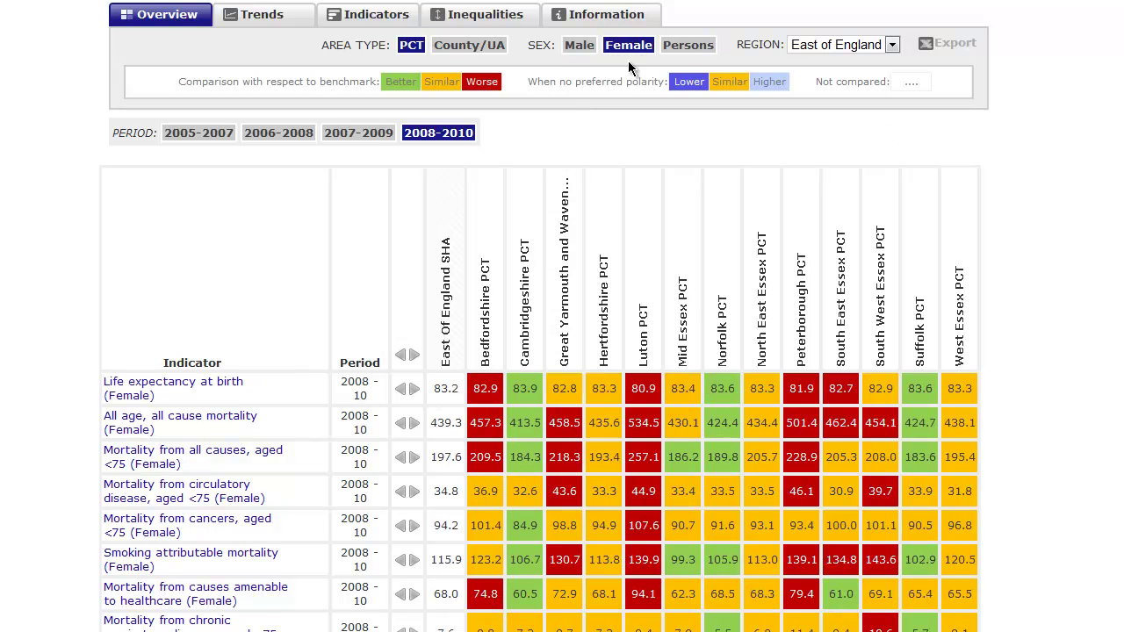
click(684, 48)
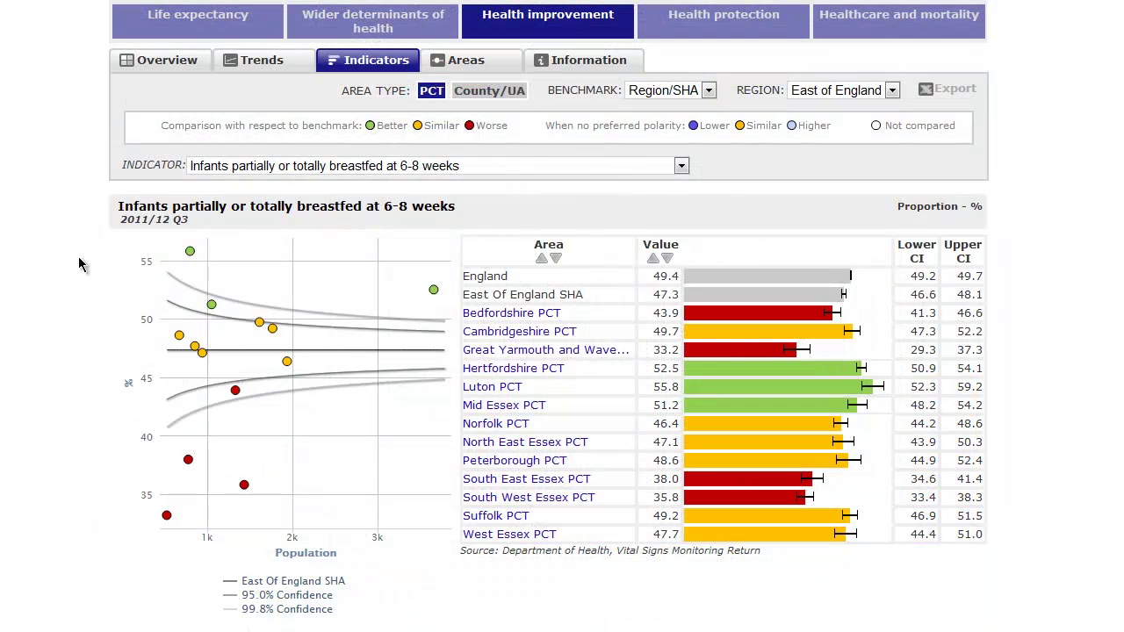
mouse_move(189, 253)
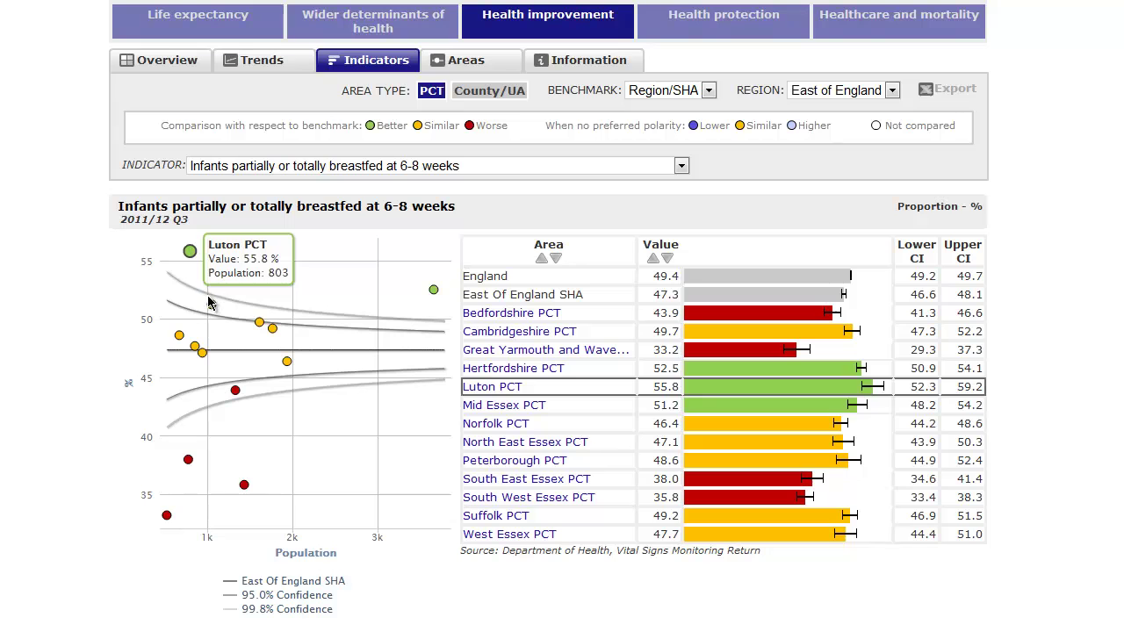
mouse_move(211, 306)
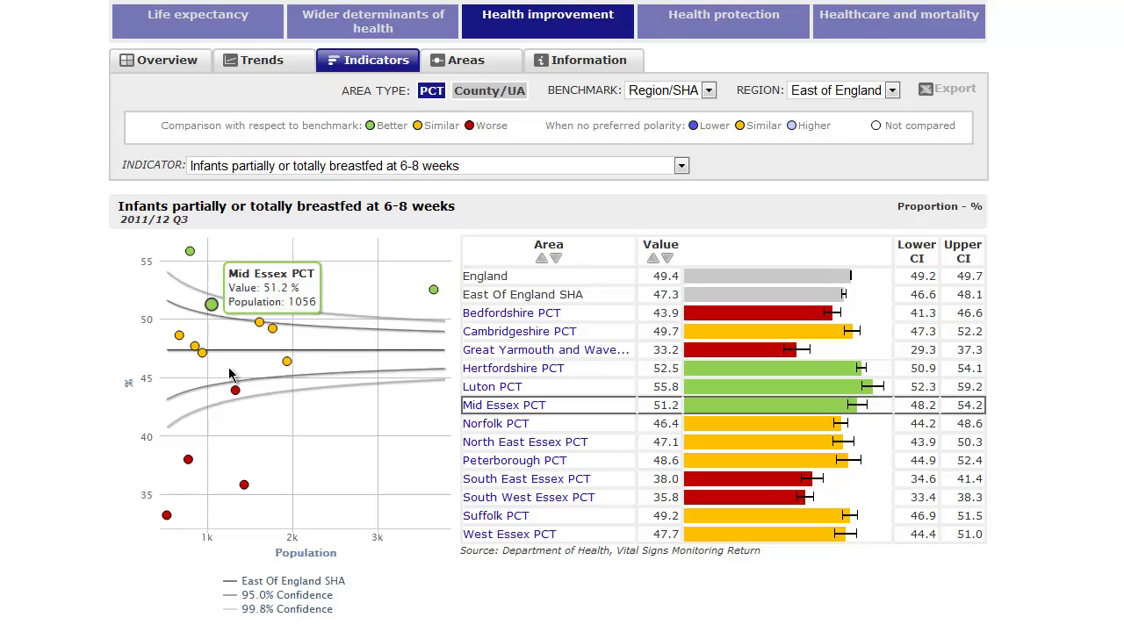
mouse_move(235, 391)
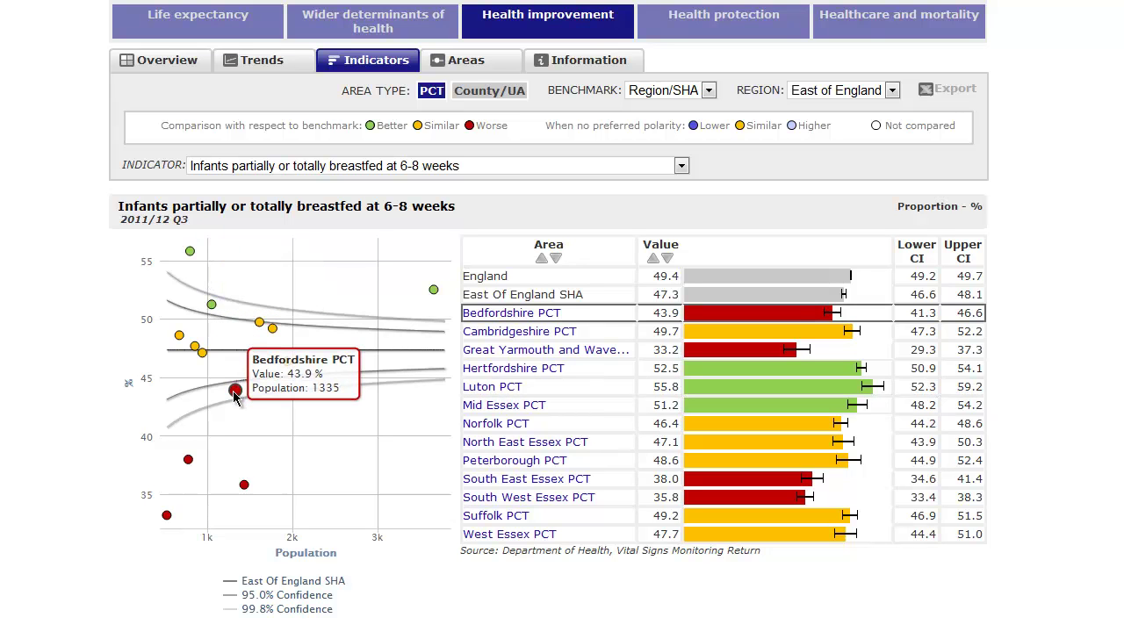
mouse_move(186, 465)
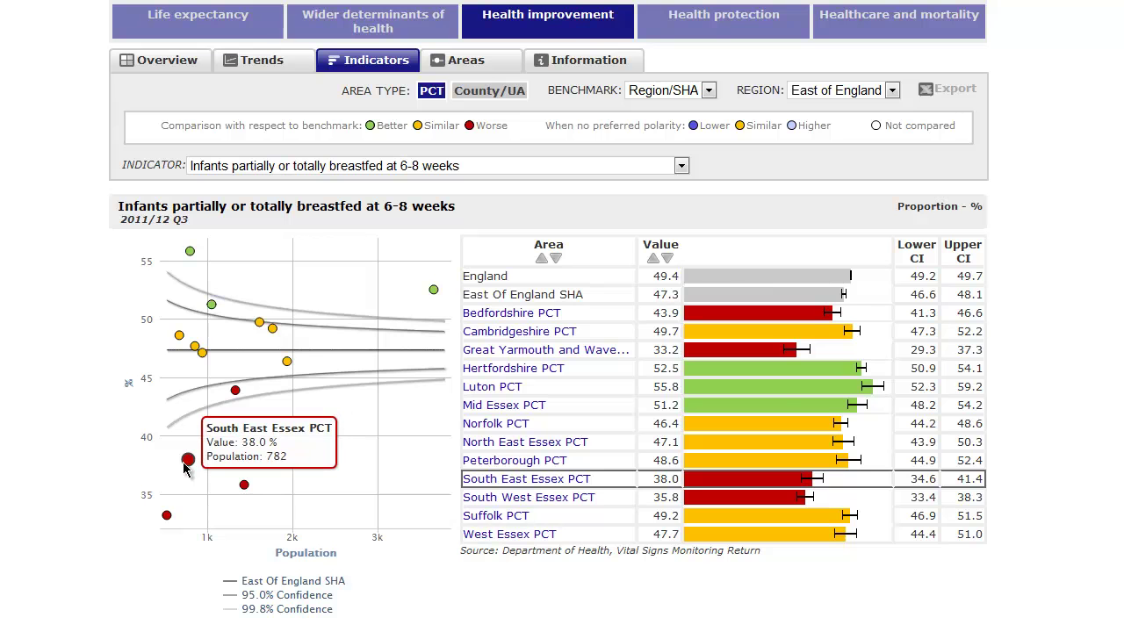
click(159, 63)
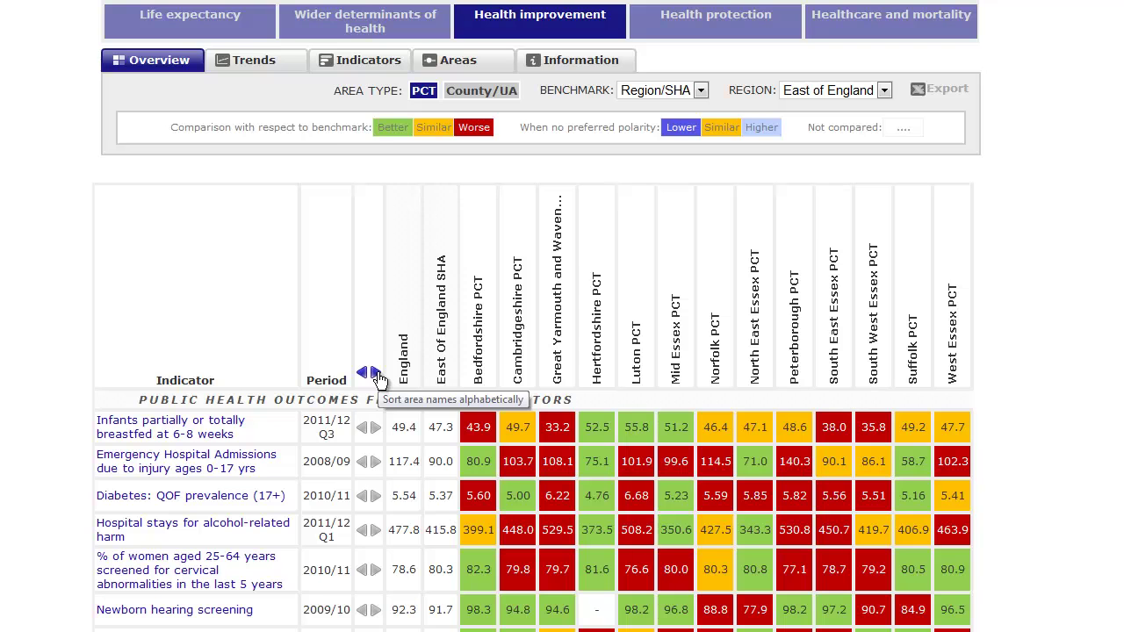
click(364, 376)
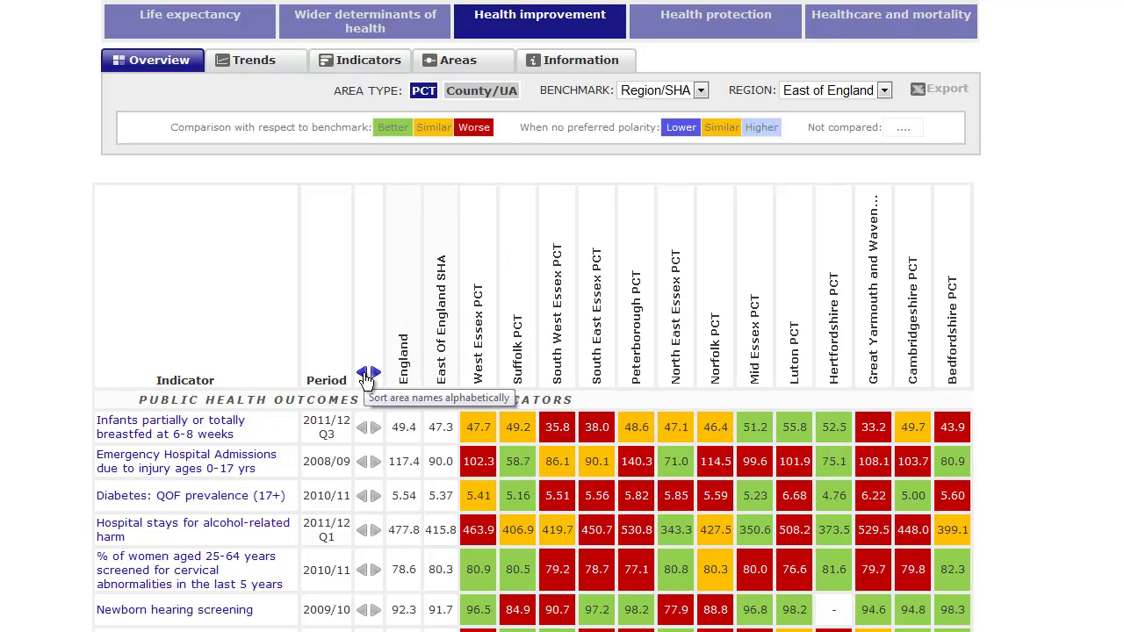
click(376, 427)
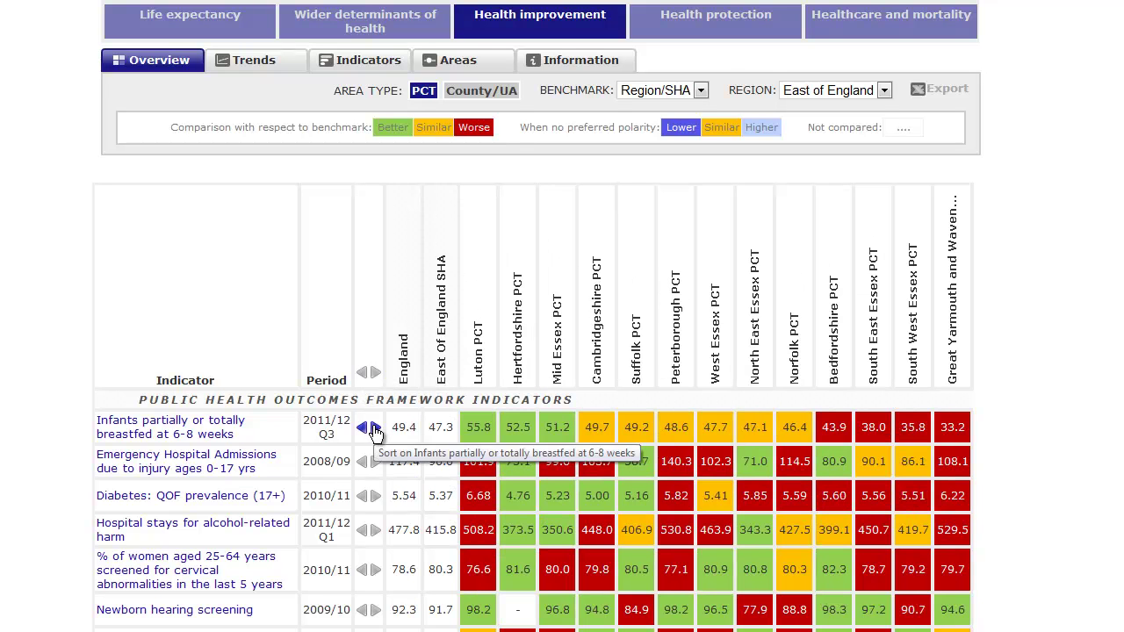
click(376, 463)
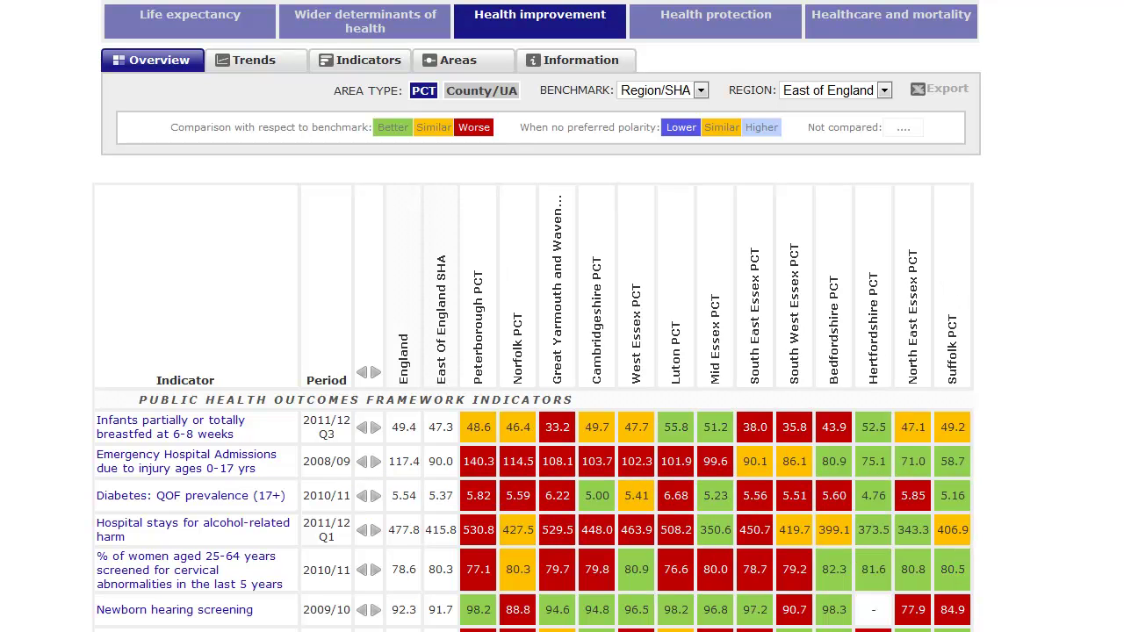
click(147, 436)
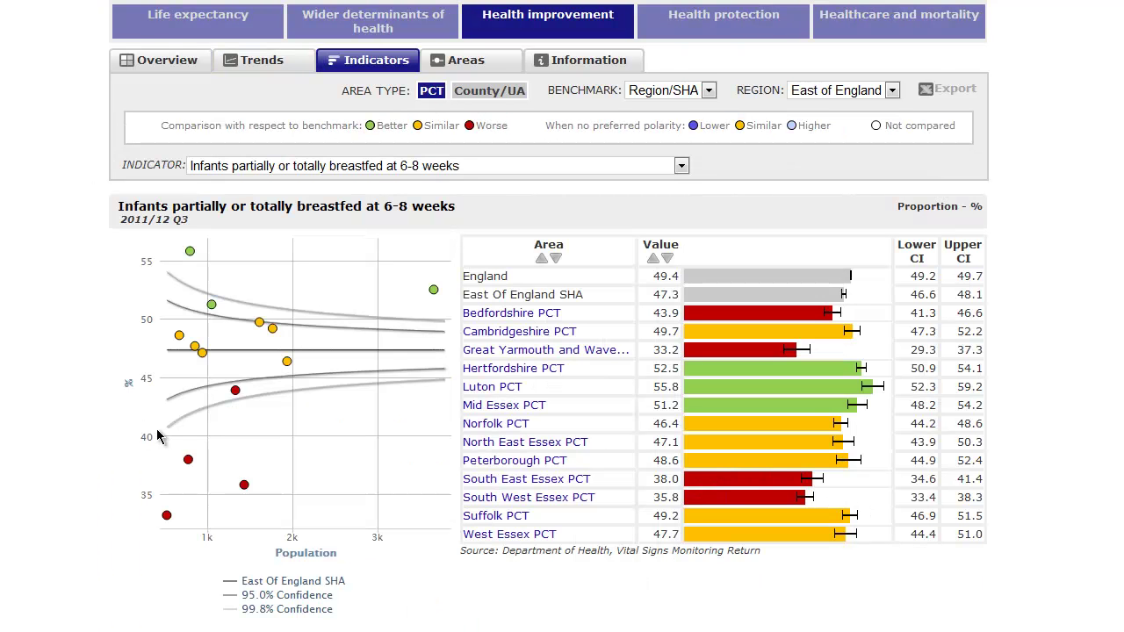
Open the indicator table for Peterborough PCT.
click(496, 468)
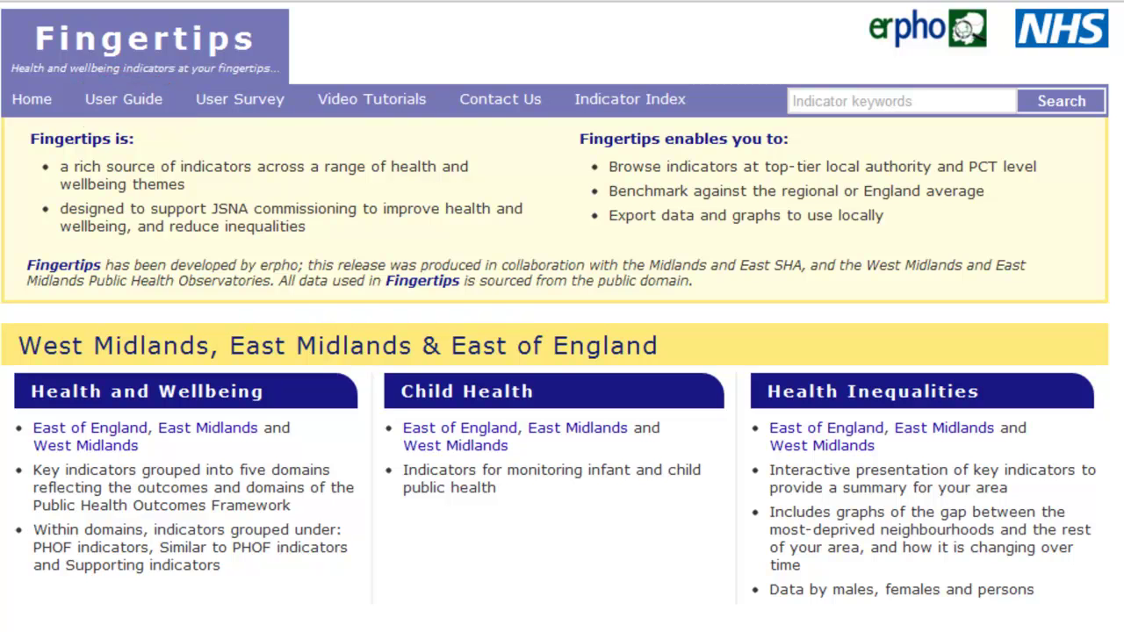
Search the indicator keywords for 'Breast feeding'.
click(969, 100)
text(Breast f)
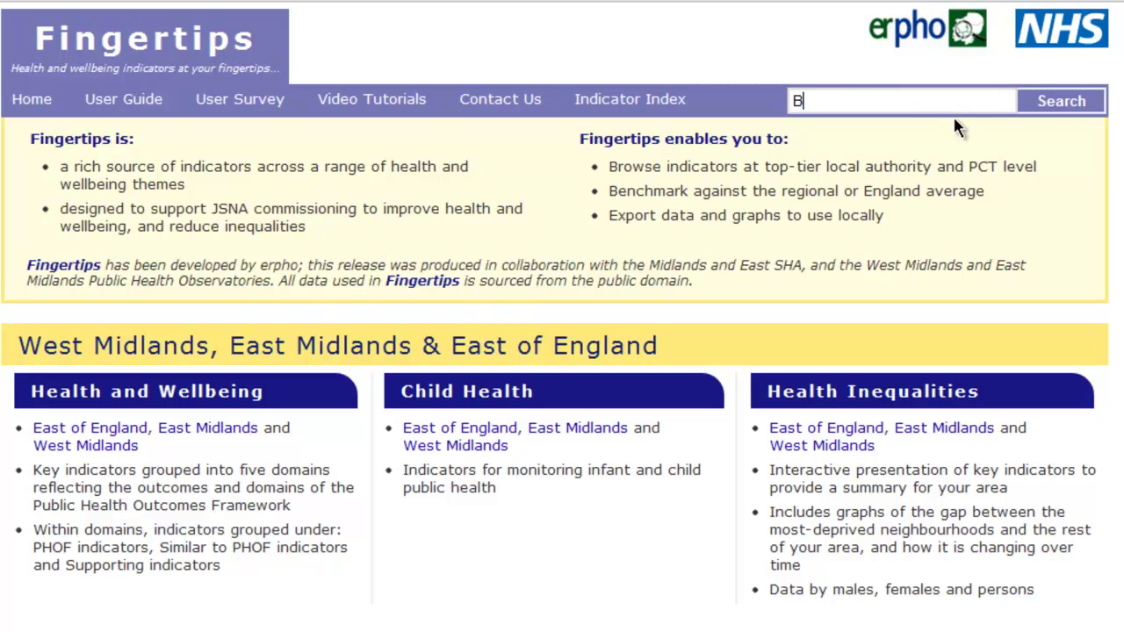
text(eeding)
key(Return)
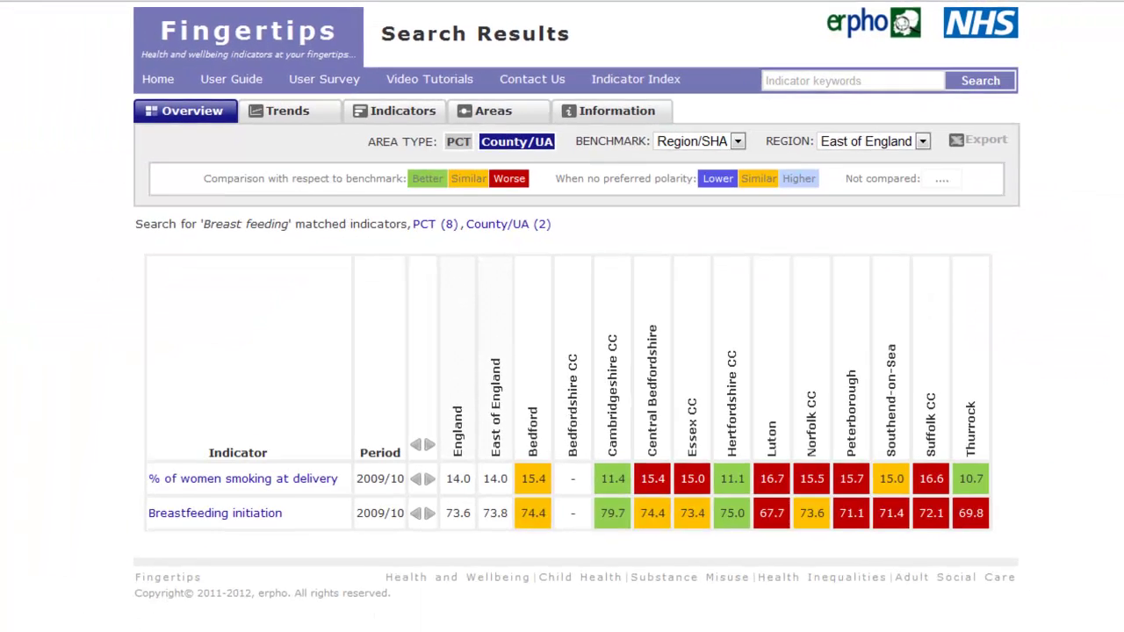